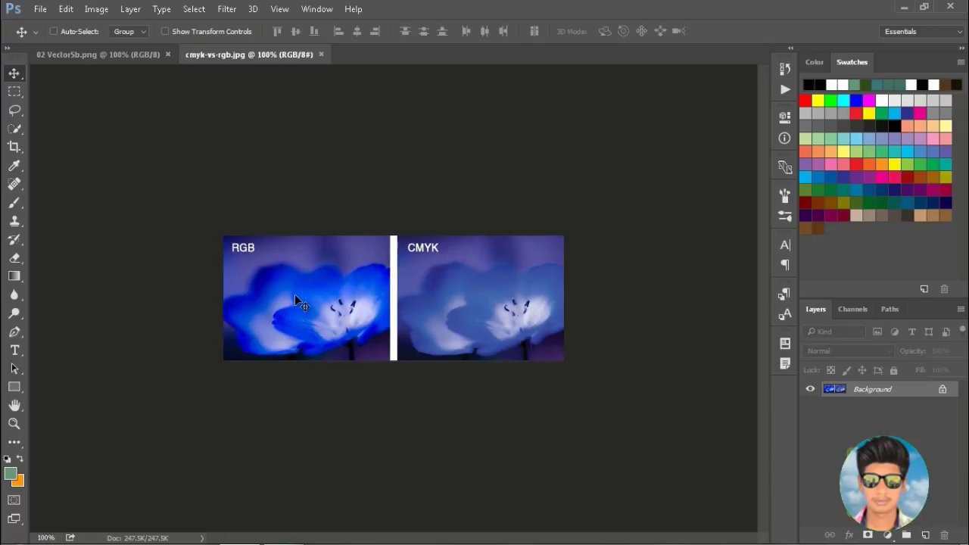
Create a new CMYK Color document, Untitled-1, then switch back to the open images ending on 02 Vector5b.png
{"action": "key", "text": "ctrl"}
{"action": "key", "text": "ctrl+n"}
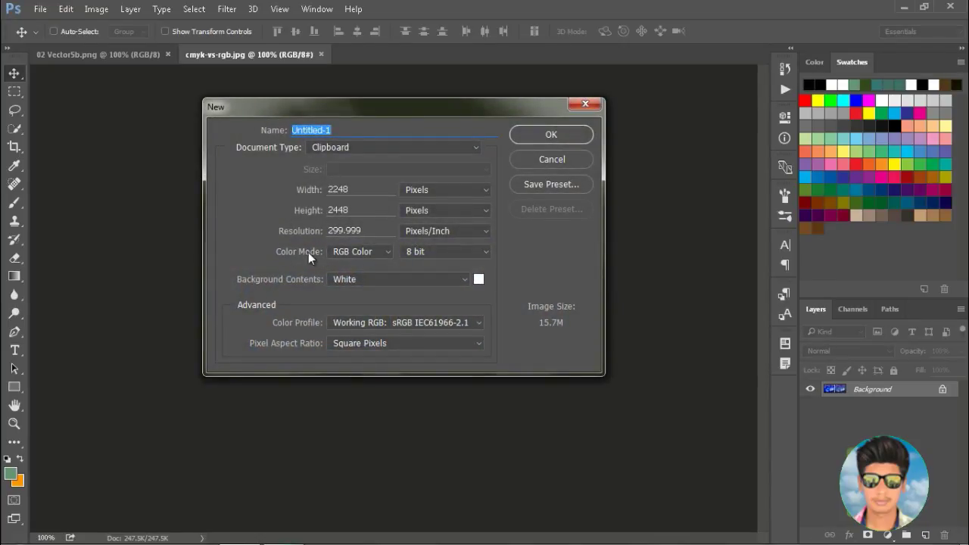
{"action": "left_click", "coordinate": [340, 253]}
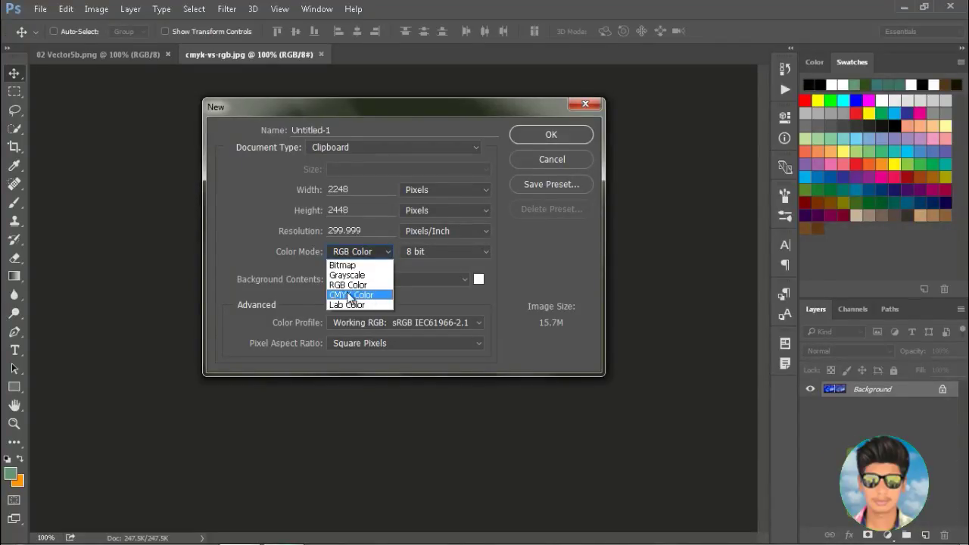
{"action": "left_click", "coordinate": [351, 295]}
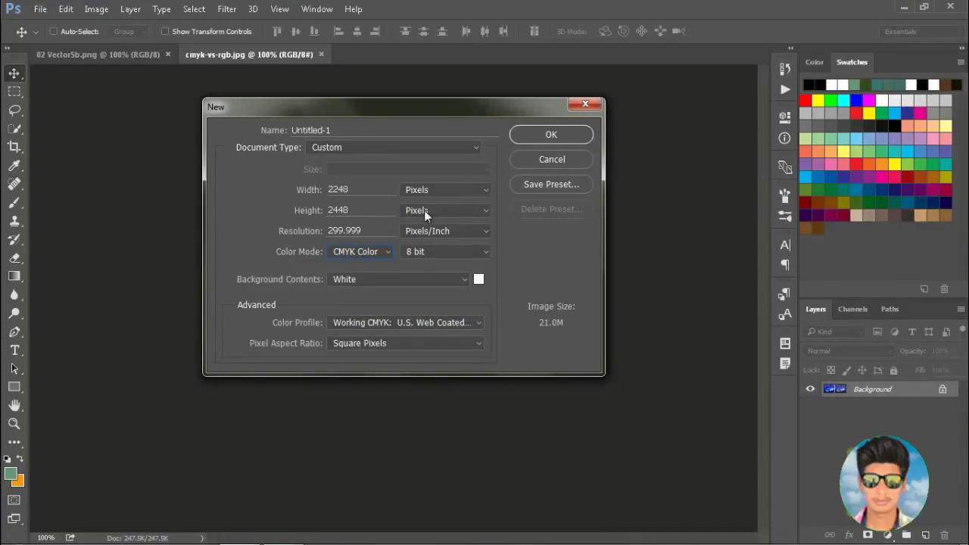
{"action": "left_click", "coordinate": [551, 136]}
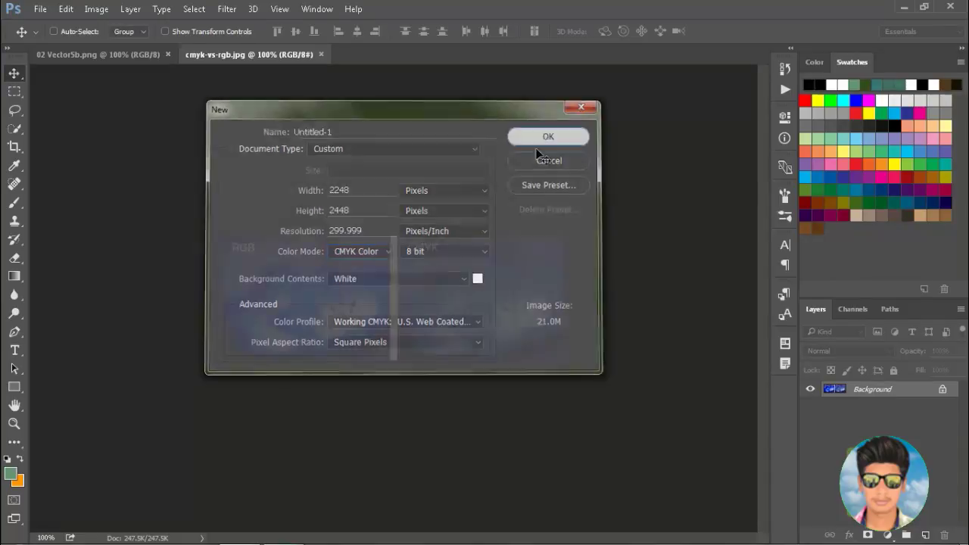
{"action": "left_click", "coordinate": [259, 53]}
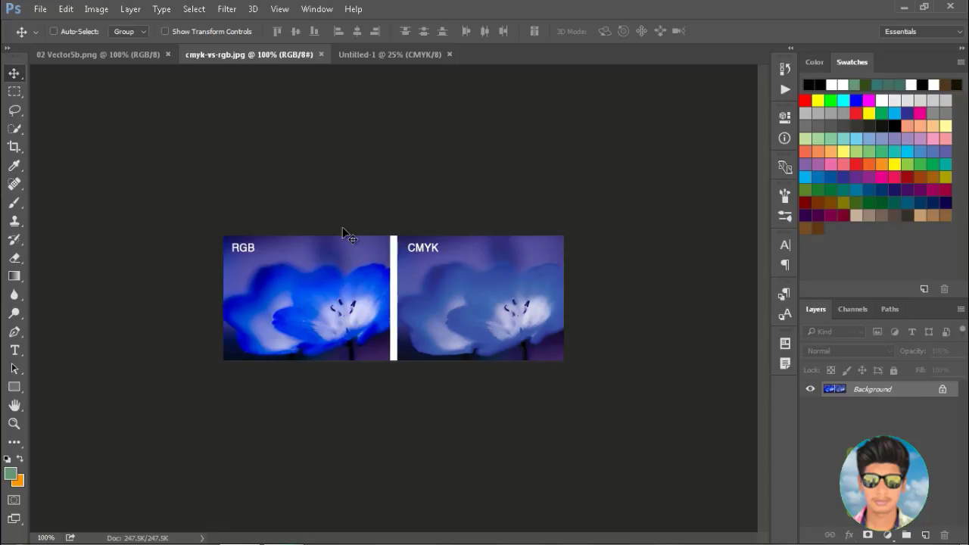
{"action": "key", "text": "ctrl+shift+Tab"}
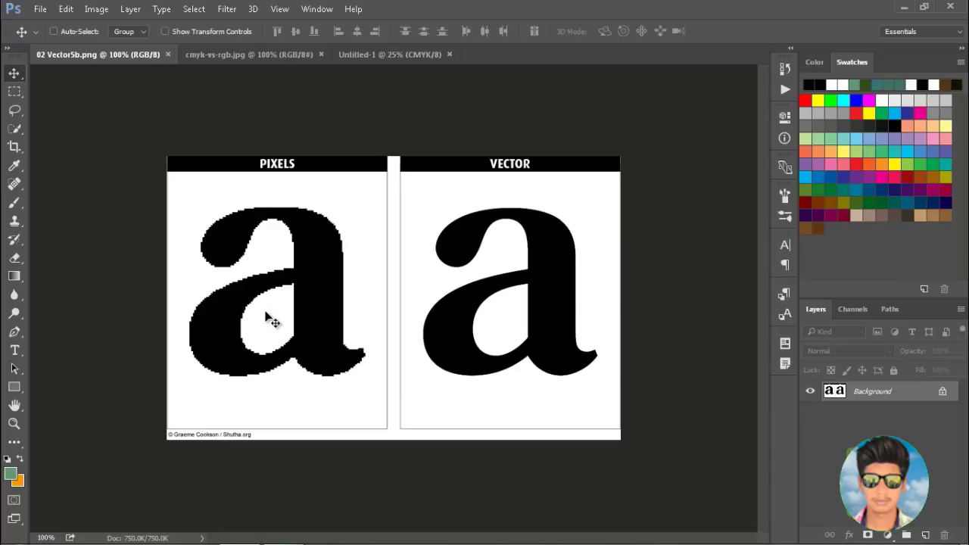
Minimize Photoshop to show the Windows desktop with Super+D
{"action": "key", "text": "super+d"}
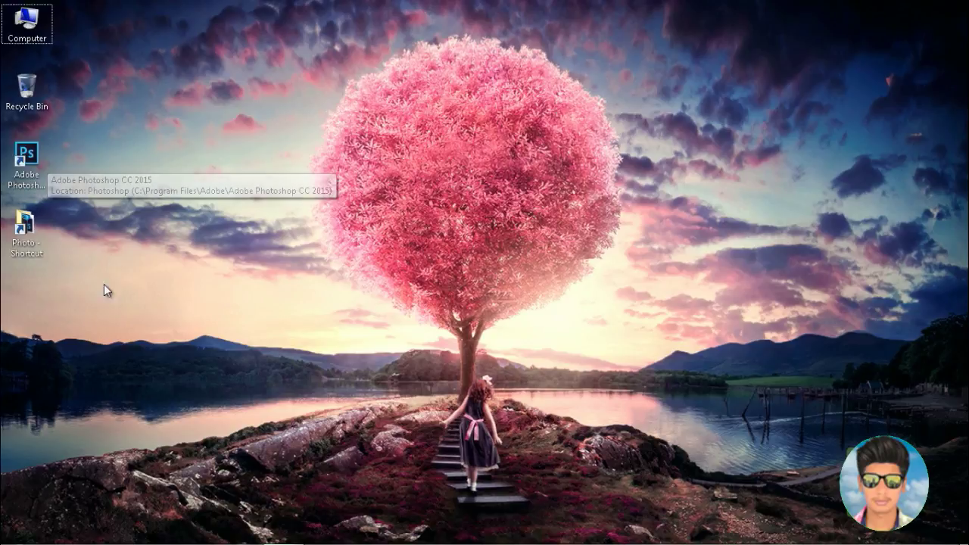
{"action": "mouse_move", "coordinate": [20, 532]}
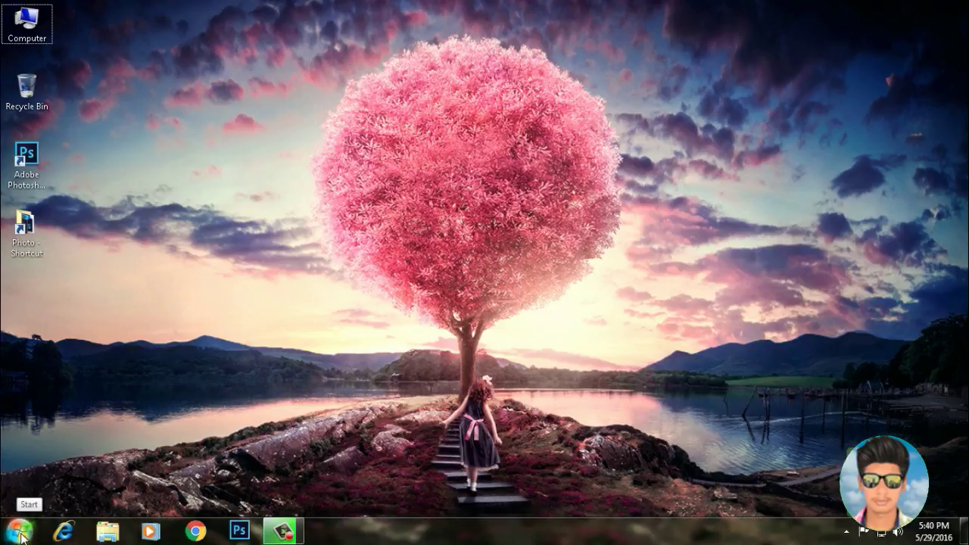
Relaunch Adobe Photoshop CC 2015 from Start > All Programs
{"action": "left_click", "coordinate": [18, 534]}
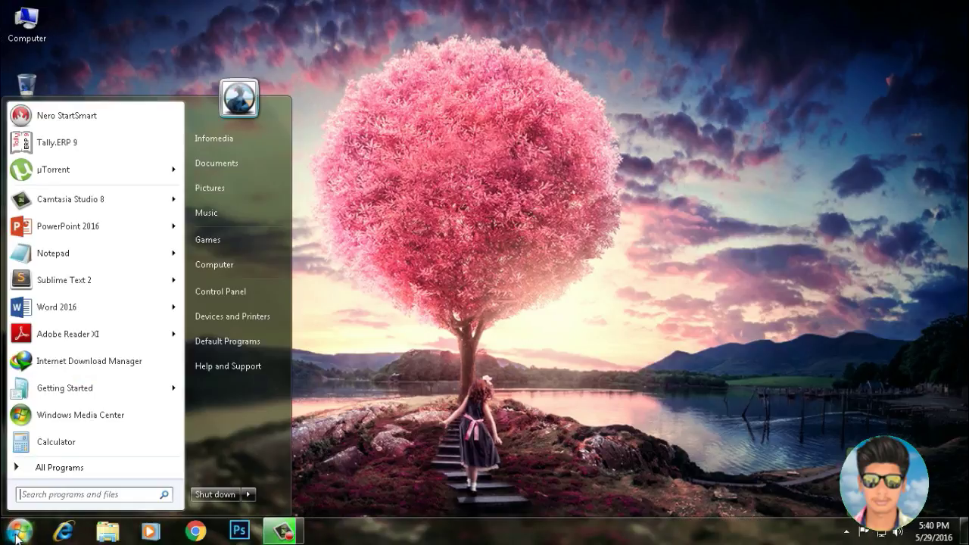
{"action": "left_click", "coordinate": [43, 474]}
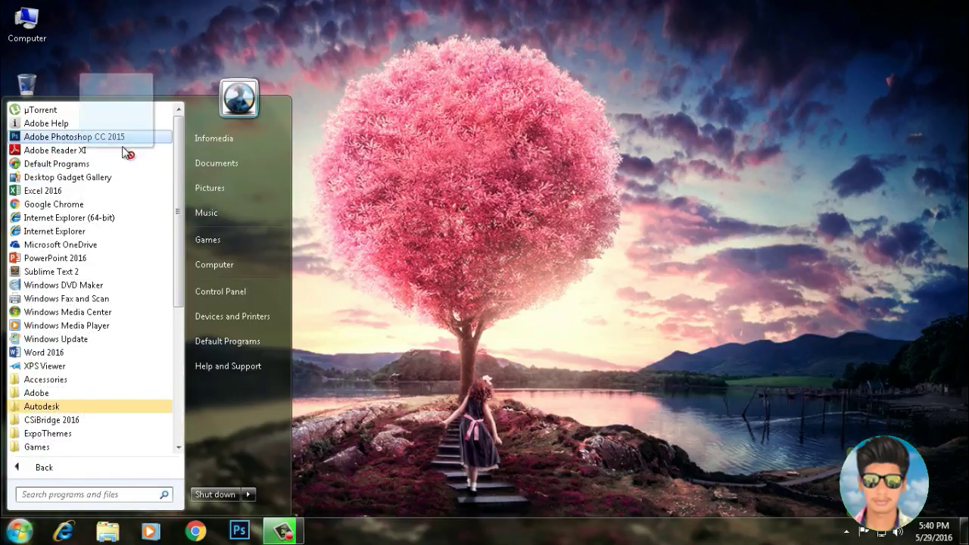
{"action": "left_click", "coordinate": [350, 177]}
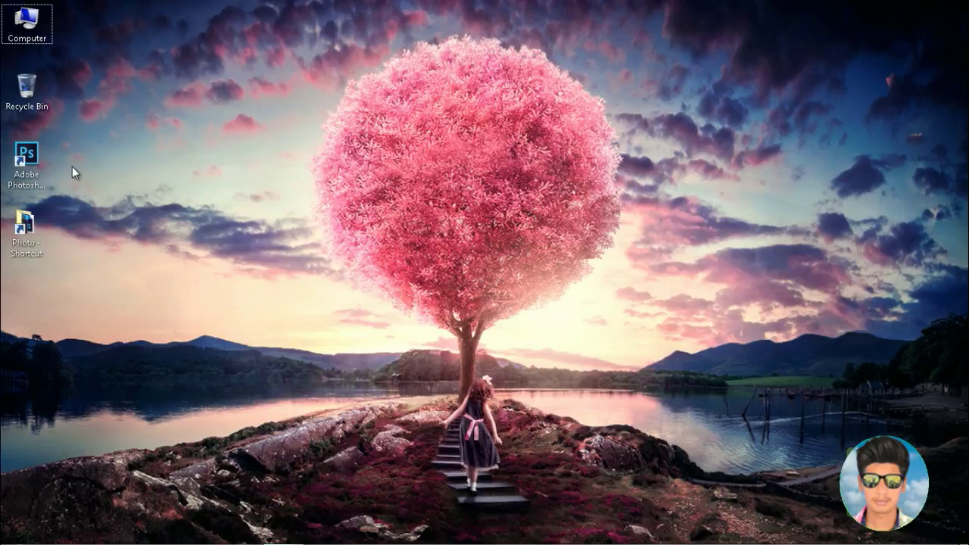
{"action": "left_click", "coordinate": [30, 175]}
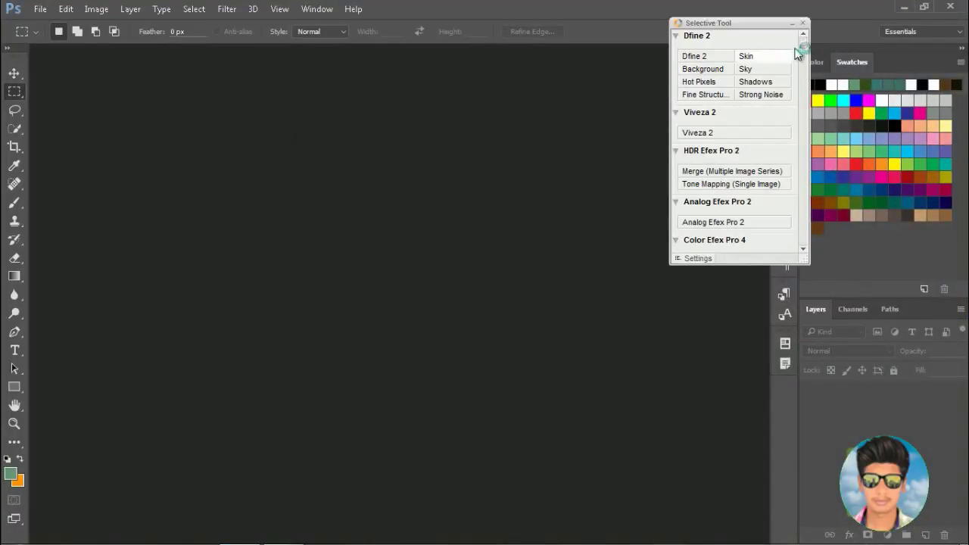
Close the floating Selective Tool panel and bring up the list of workspaces
{"action": "left_click", "coordinate": [802, 22]}
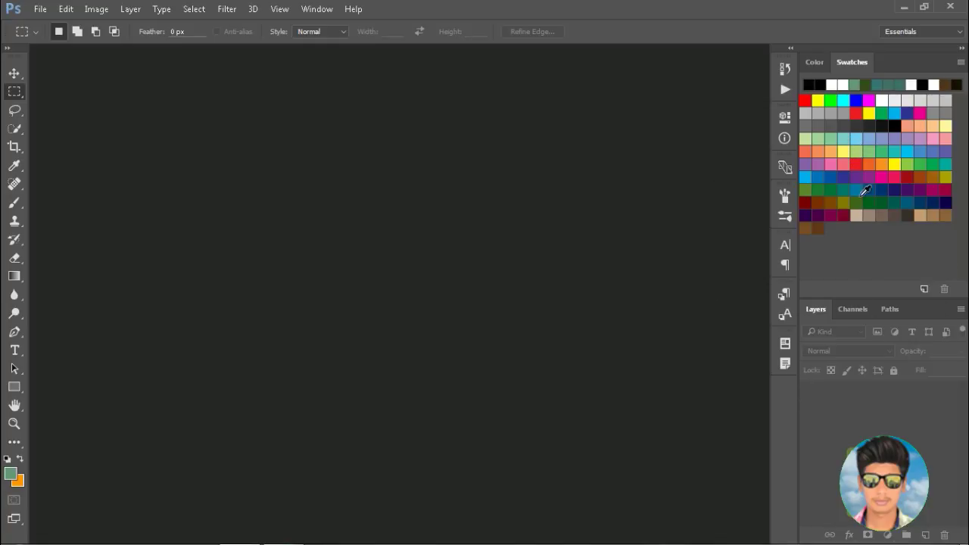
{"action": "left_click", "coordinate": [899, 31]}
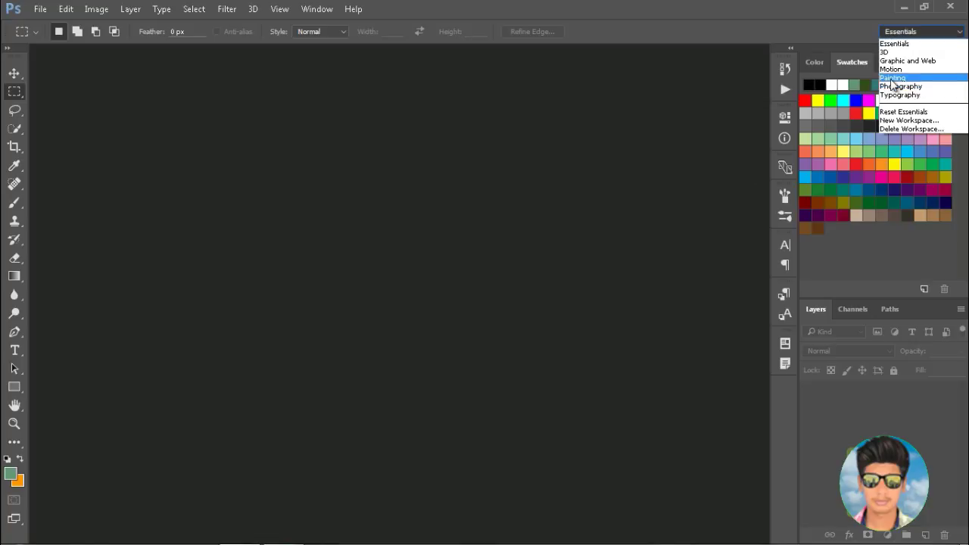
Try the Painting, Typography and Photography workspaces, then return to Essentials
{"action": "left_click", "coordinate": [893, 78]}
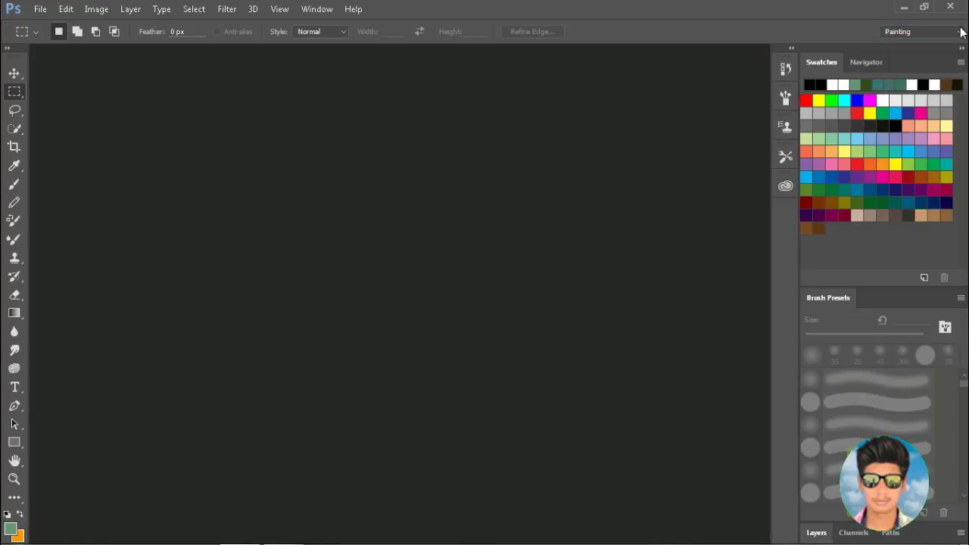
{"action": "left_click", "coordinate": [936, 32]}
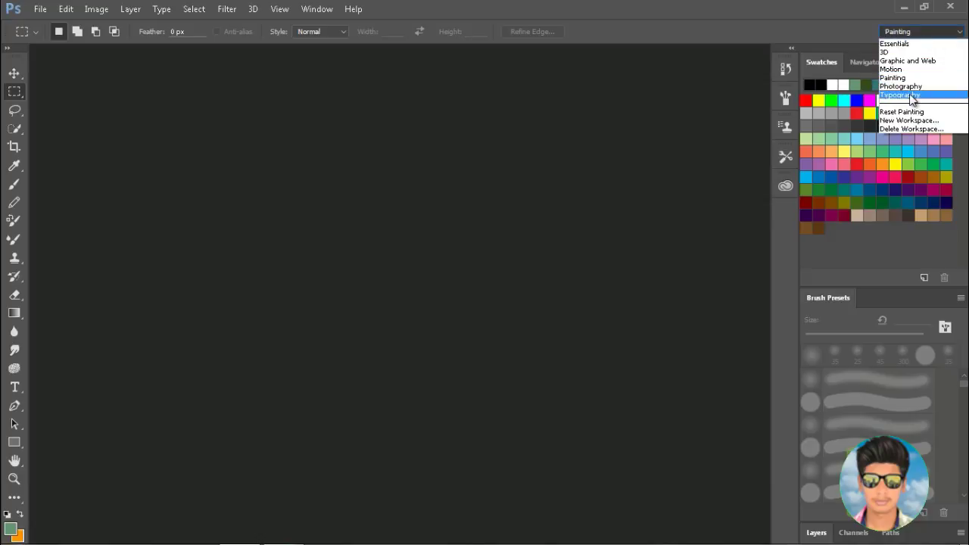
{"action": "left_click", "coordinate": [912, 96]}
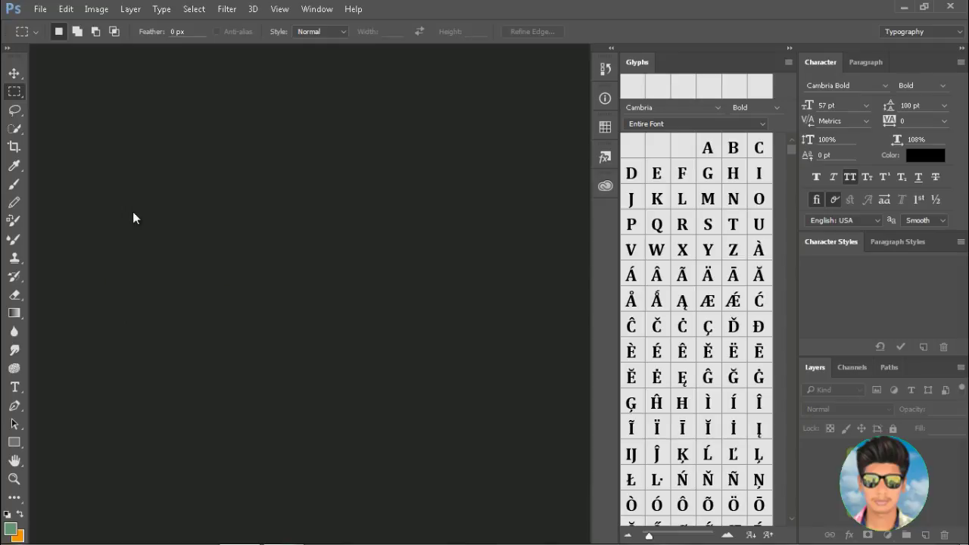
{"action": "left_click", "coordinate": [943, 31]}
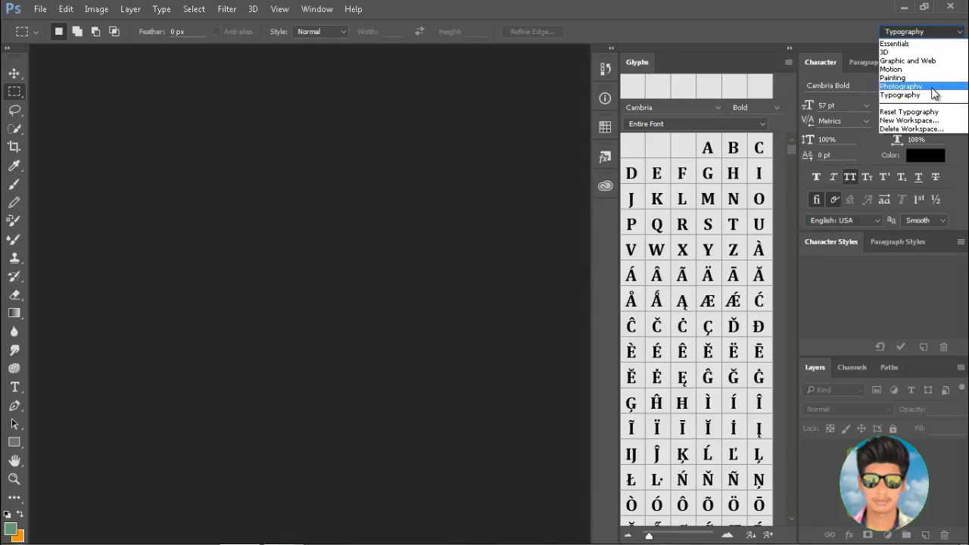
{"action": "left_click", "coordinate": [913, 87]}
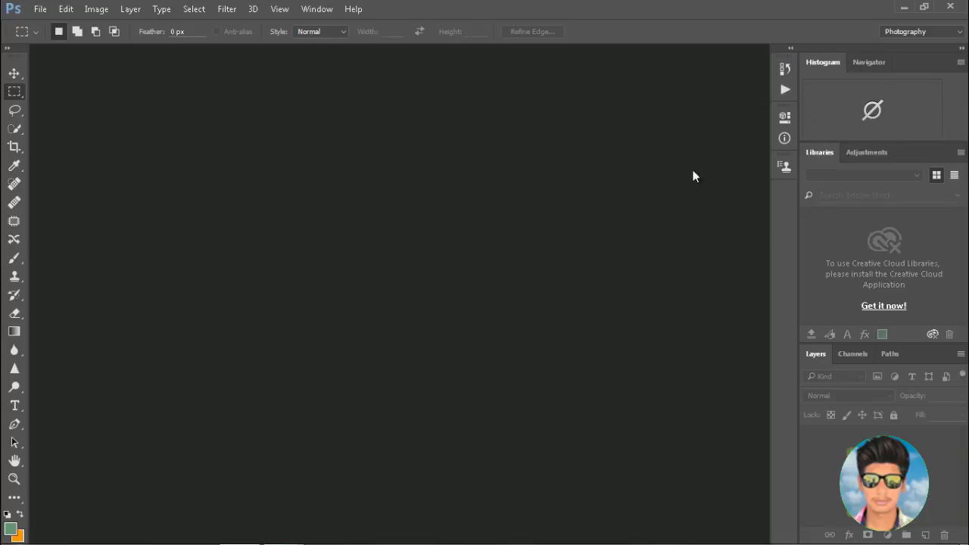
{"action": "left_click", "coordinate": [913, 31]}
{"action": "left_click", "coordinate": [899, 37]}
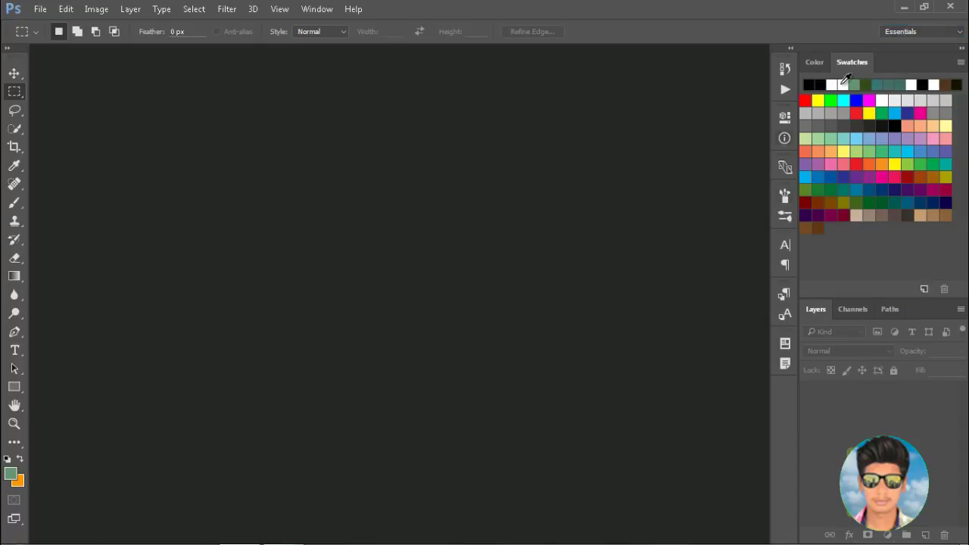
{"action": "left_click", "coordinate": [822, 63]}
{"action": "left_click", "coordinate": [784, 268]}
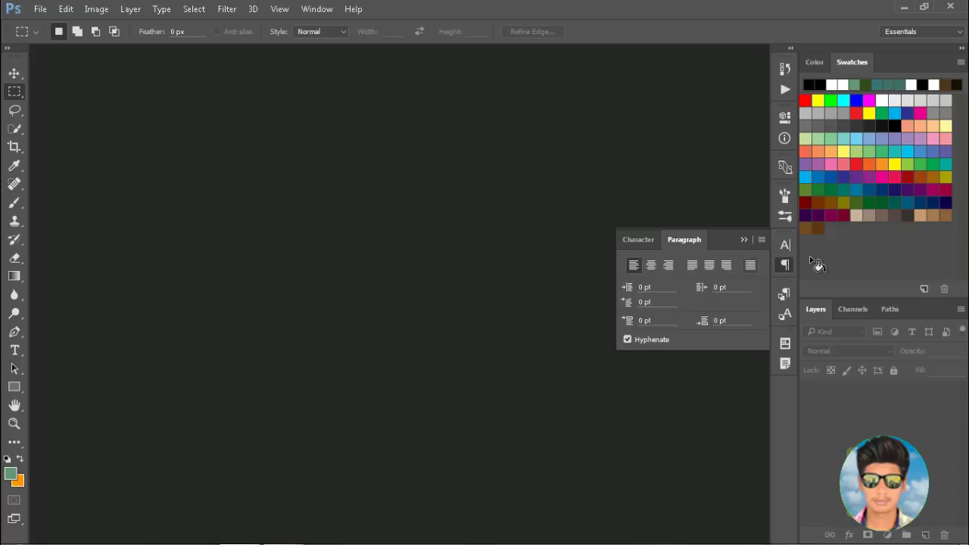
{"action": "left_click", "coordinate": [787, 248]}
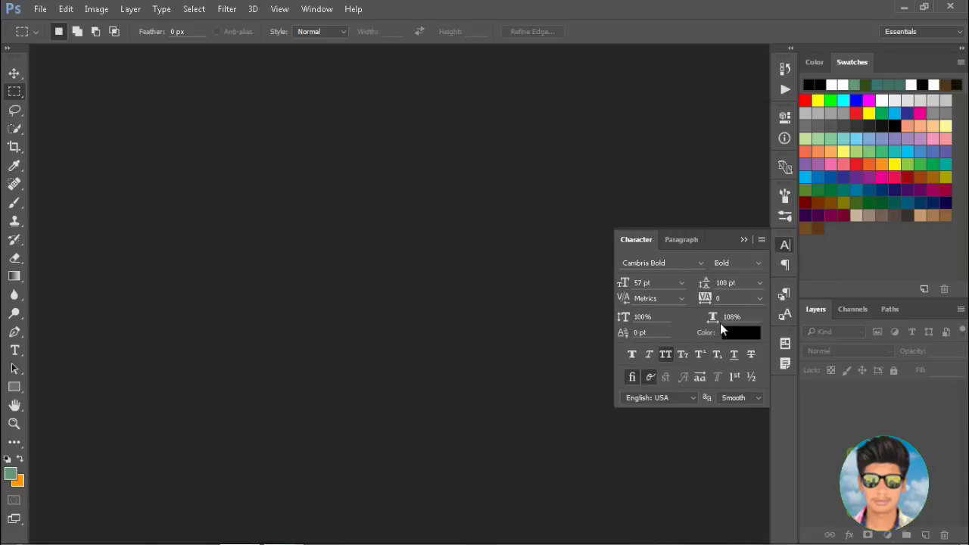
{"action": "left_click", "coordinate": [787, 217]}
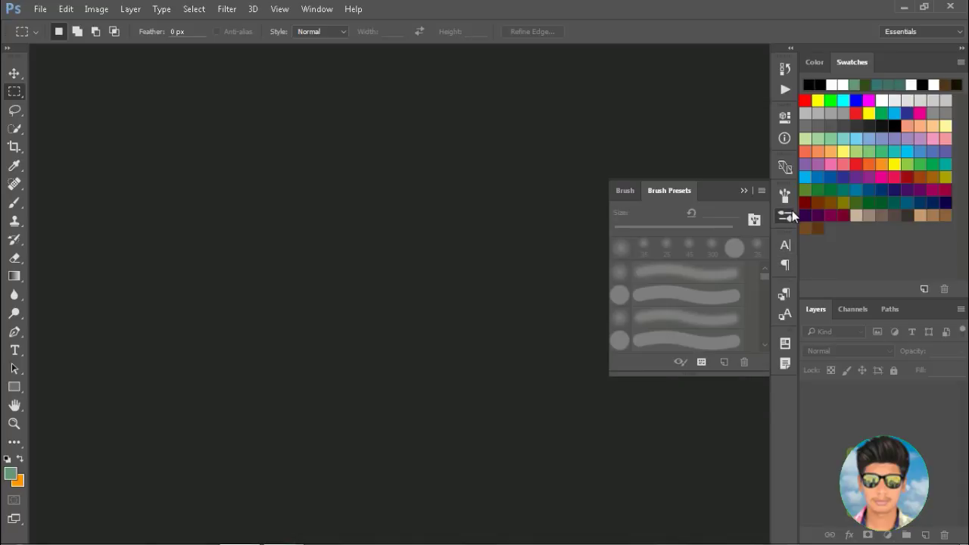
{"action": "left_click", "coordinate": [785, 196]}
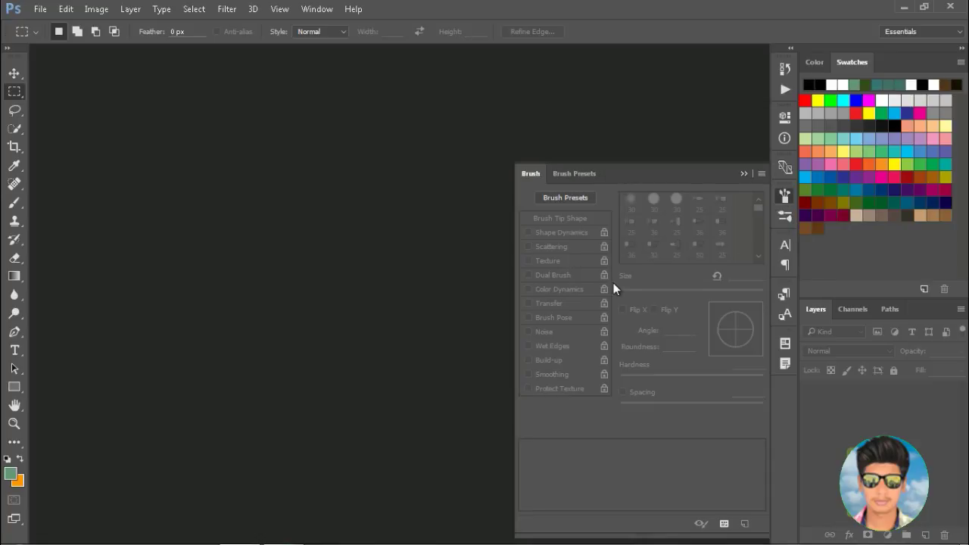
{"action": "left_click", "coordinate": [574, 176]}
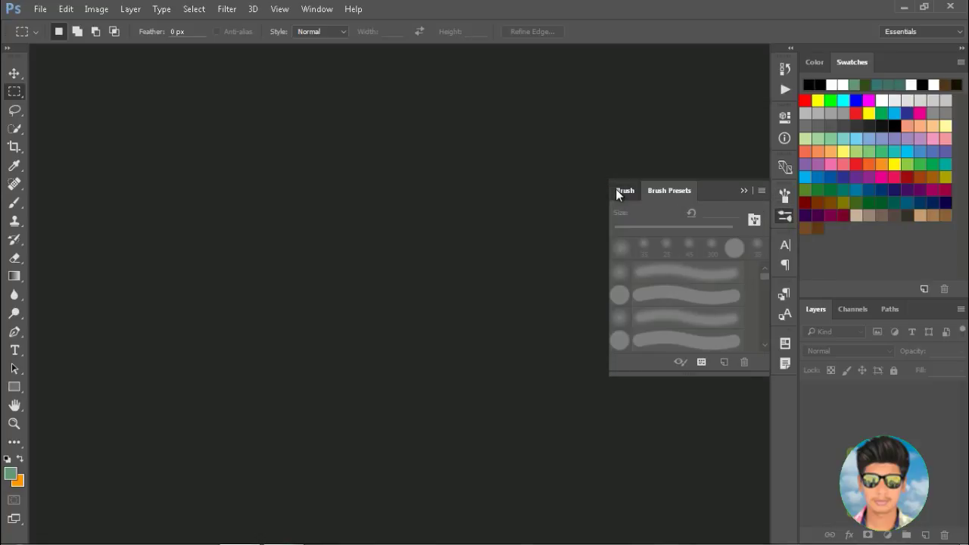
{"action": "left_click", "coordinate": [615, 189]}
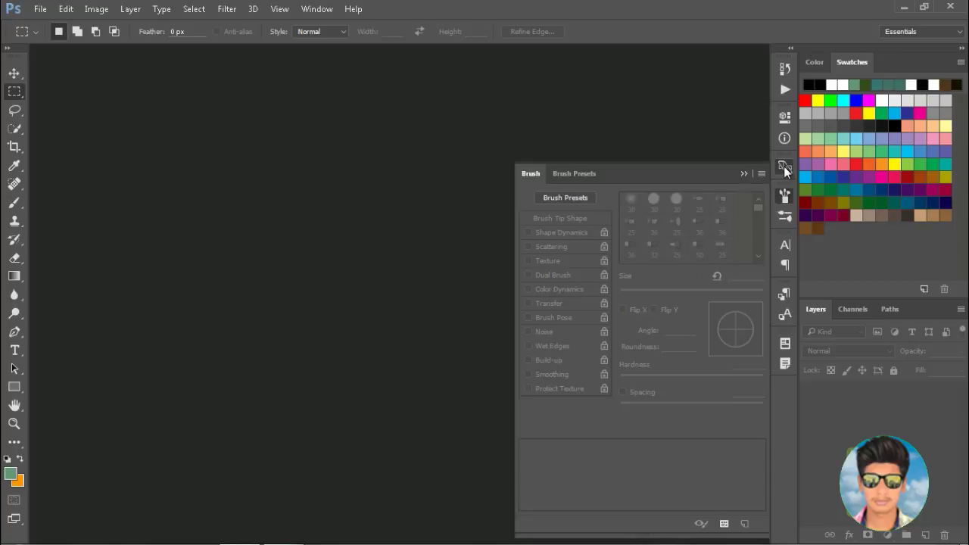
{"action": "left_click", "coordinate": [784, 166]}
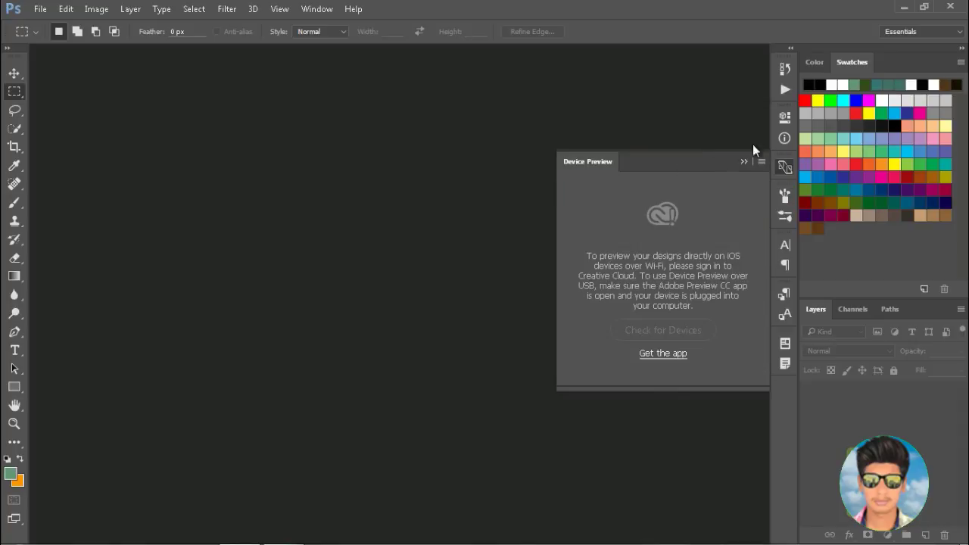
{"action": "left_click", "coordinate": [784, 141]}
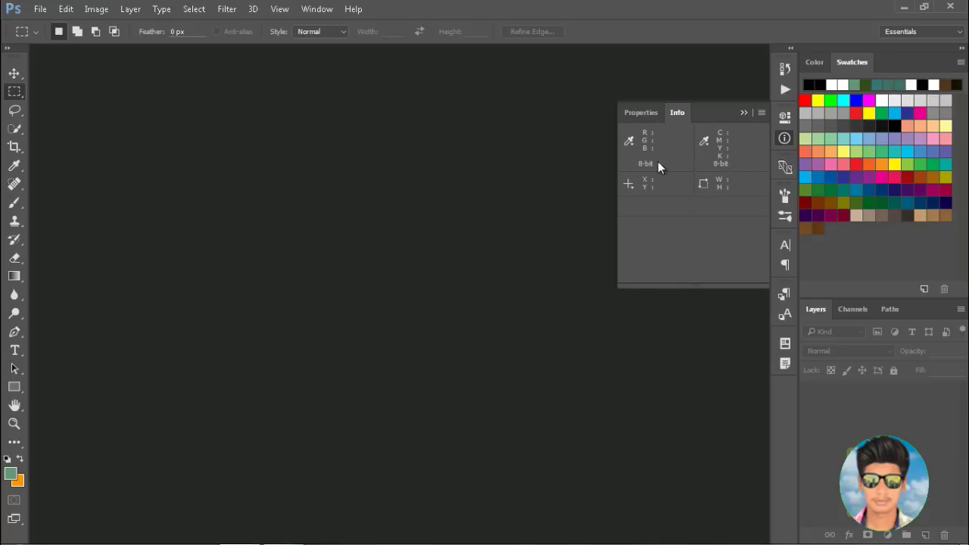
{"action": "left_click", "coordinate": [785, 120]}
{"action": "left_click", "coordinate": [671, 114]}
{"action": "left_click", "coordinate": [780, 120]}
{"action": "left_click", "coordinate": [744, 114]}
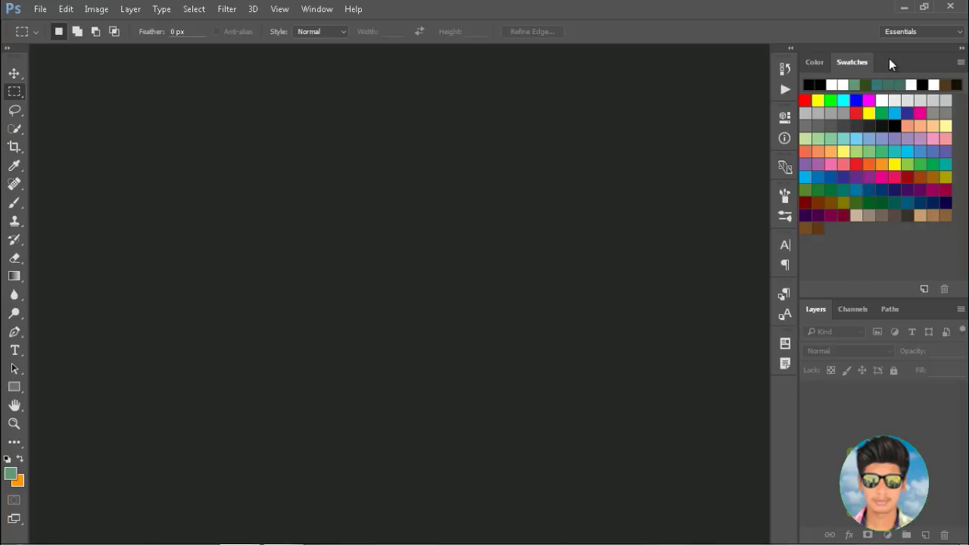
{"action": "left_click", "coordinate": [895, 32]}
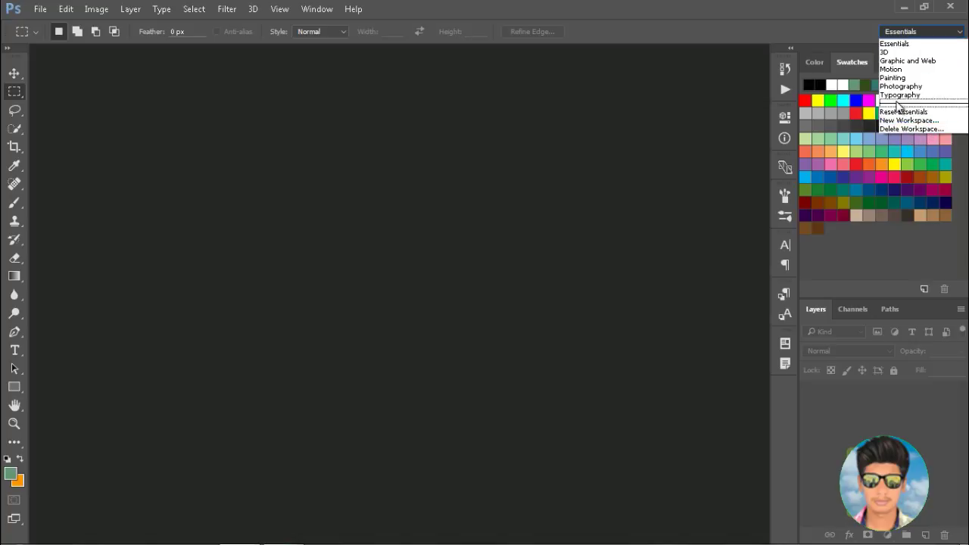
Show the Clone Source panel from the Window menu, then dismiss the menu
{"action": "left_click", "coordinate": [319, 10]}
{"action": "left_click", "coordinate": [319, 11]}
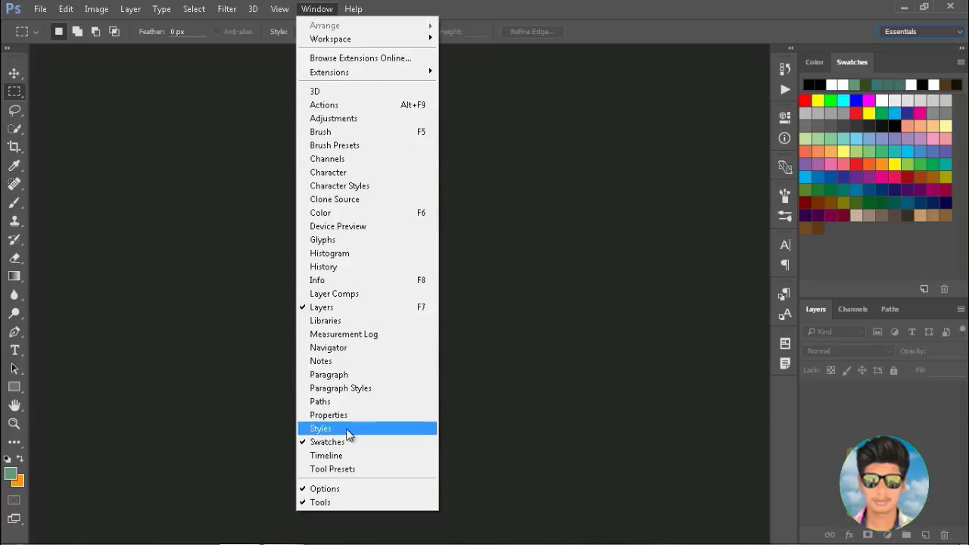
{"action": "left_click", "coordinate": [358, 201]}
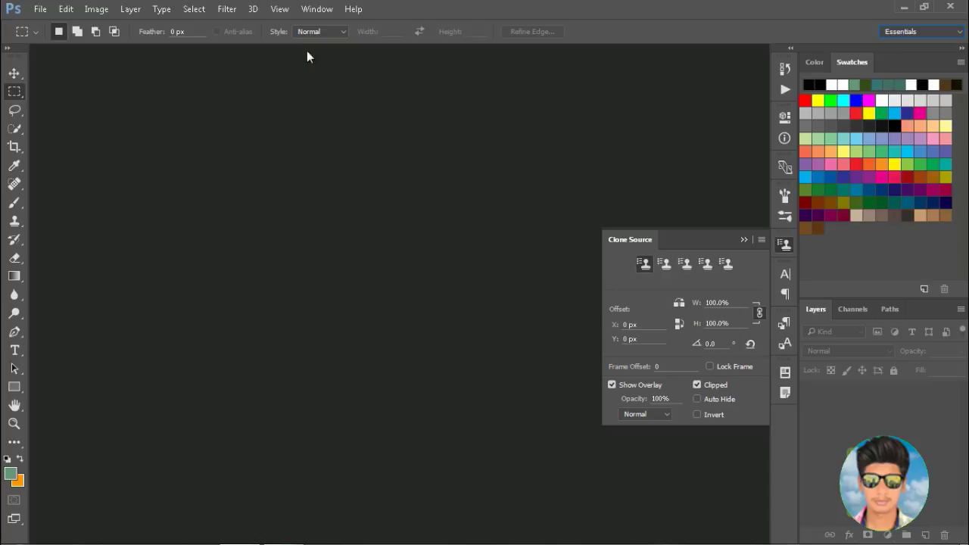
{"action": "left_click", "coordinate": [317, 9]}
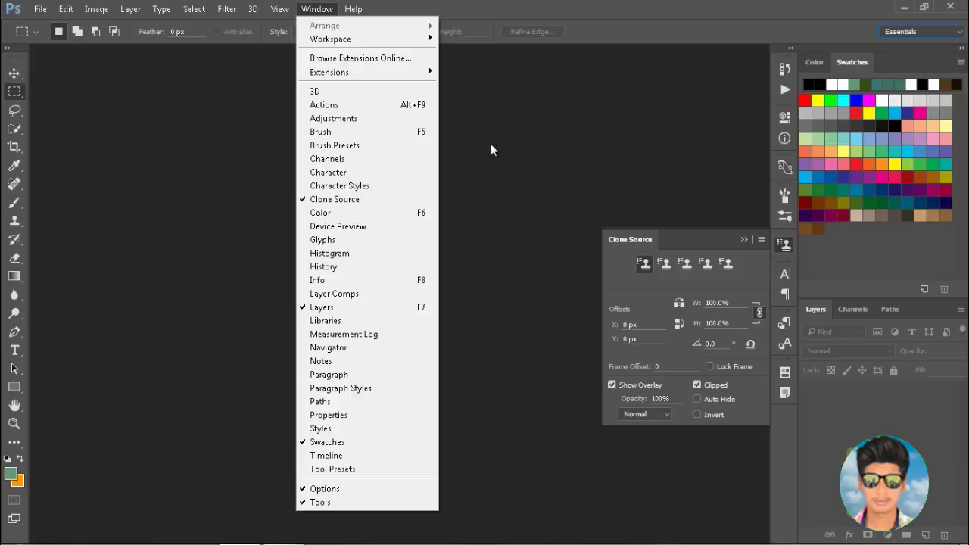
{"action": "left_click", "coordinate": [589, 78]}
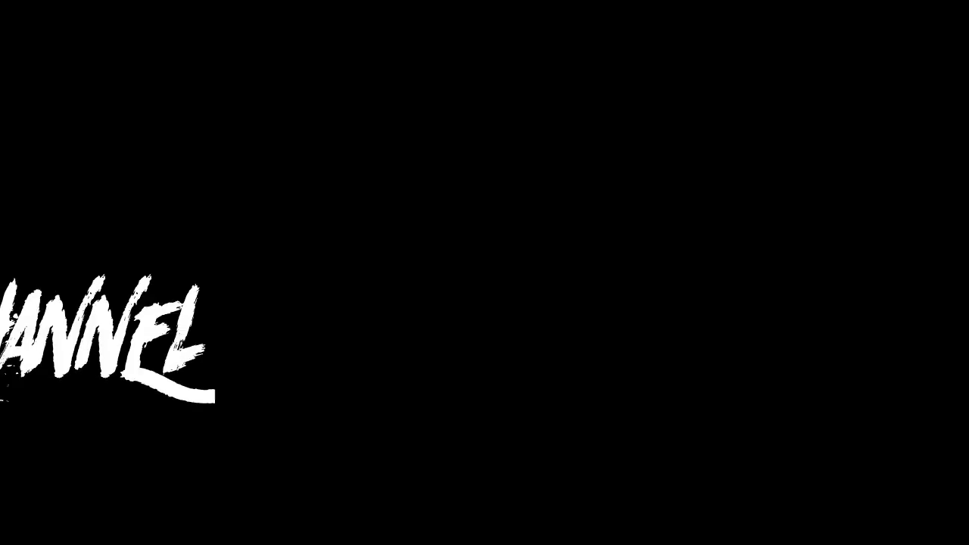